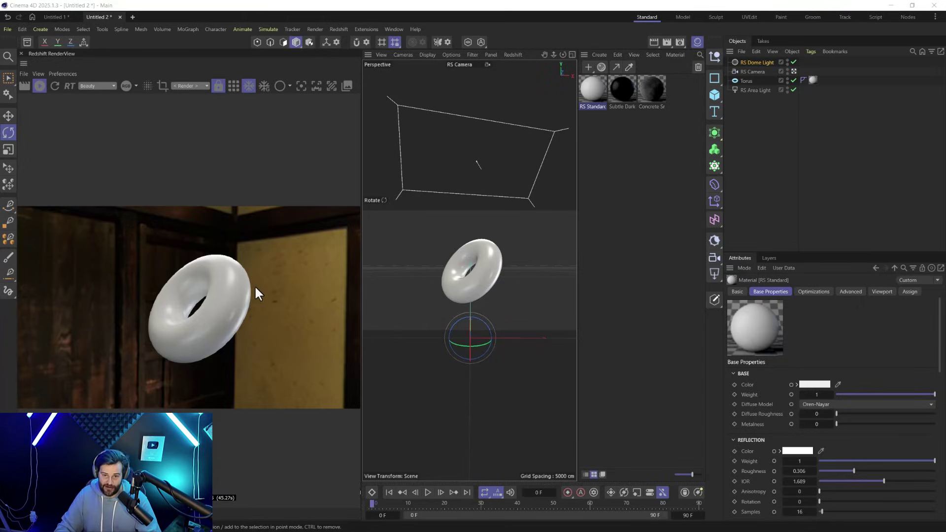
Step: Inspect the RS Dome Light's HDR004.hdr texture settings in its Object tab
left_click(749, 63)
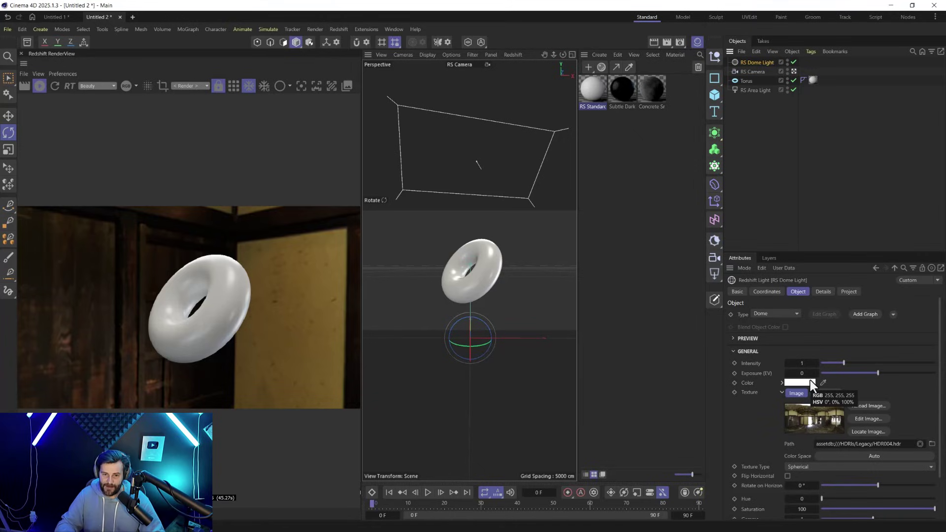
scroll(748, 451, "down", 2)
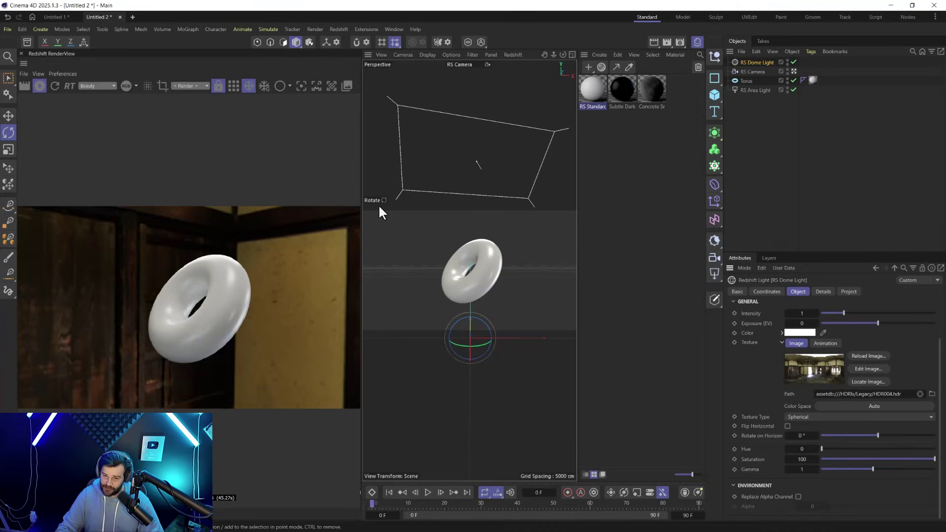
Step: Set the RS Camera background to Override with black and disable the RS Area Light
left_click(759, 71)
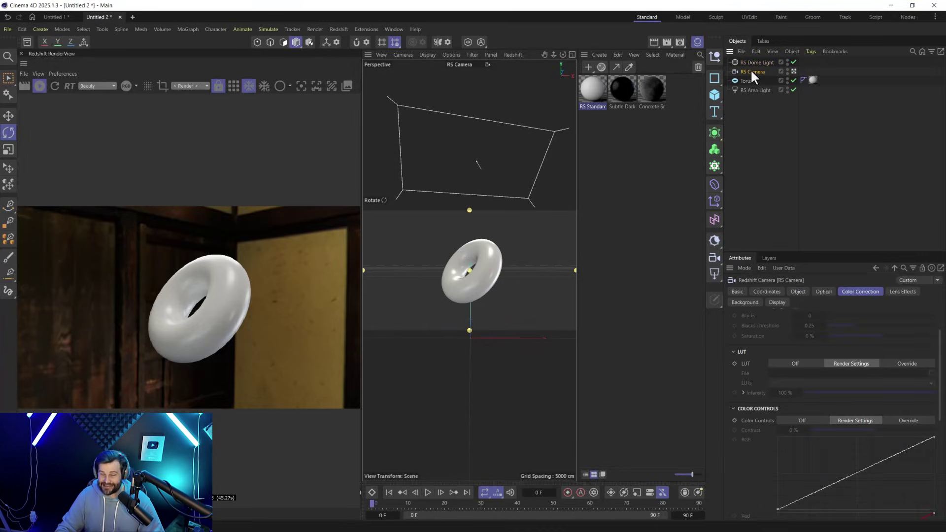
left_click(747, 302)
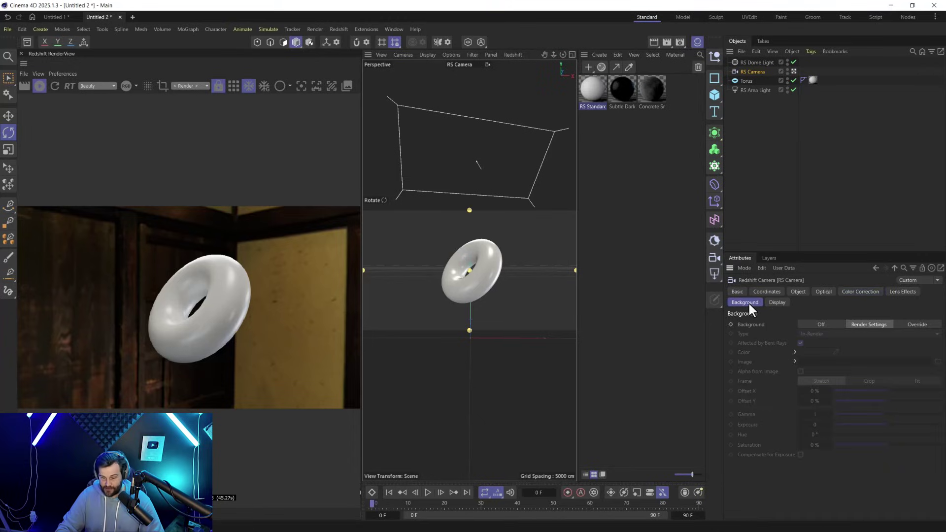
left_click(918, 325)
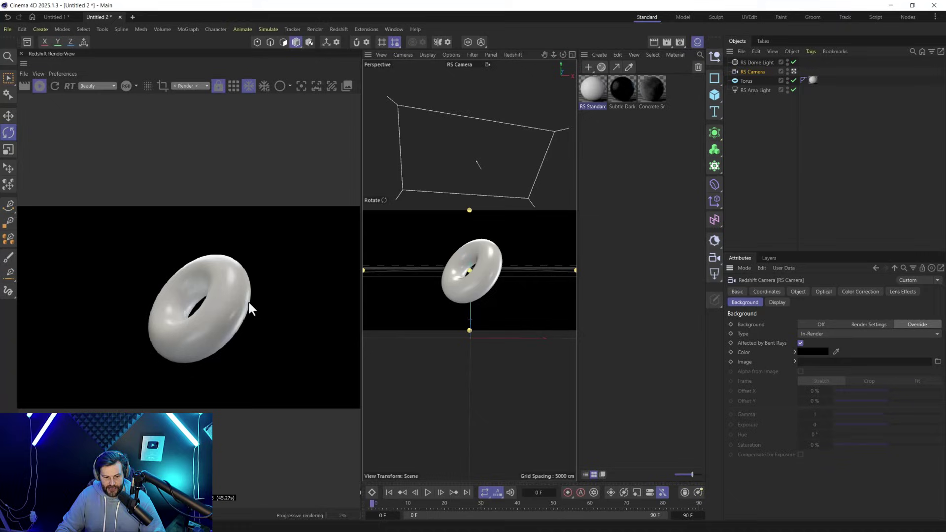
left_click(794, 90)
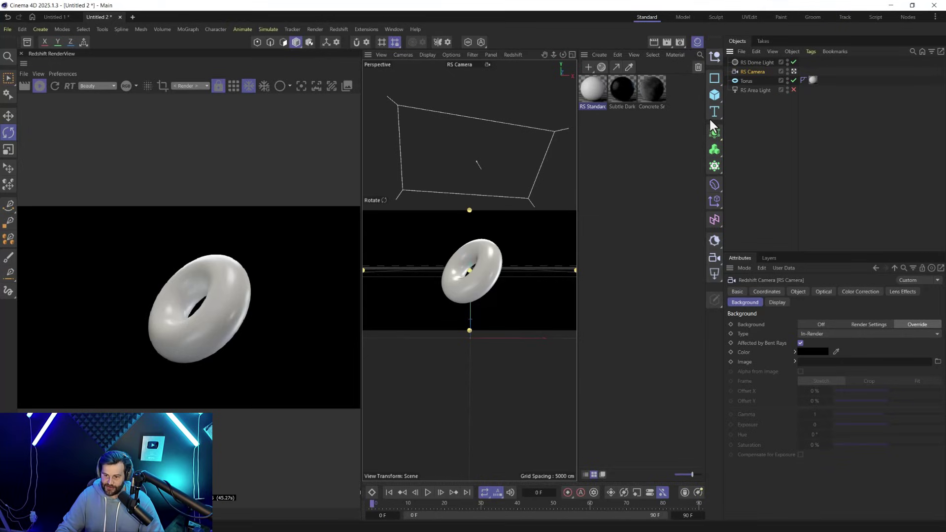
Step: Rotate the dome light around its vertical axis and view the render's alpha channel
left_click(754, 63)
mouse_move(456, 344)
left_mouse_down()
mouse_move(501, 327)
mouse_move(469, 336)
left_mouse_up()
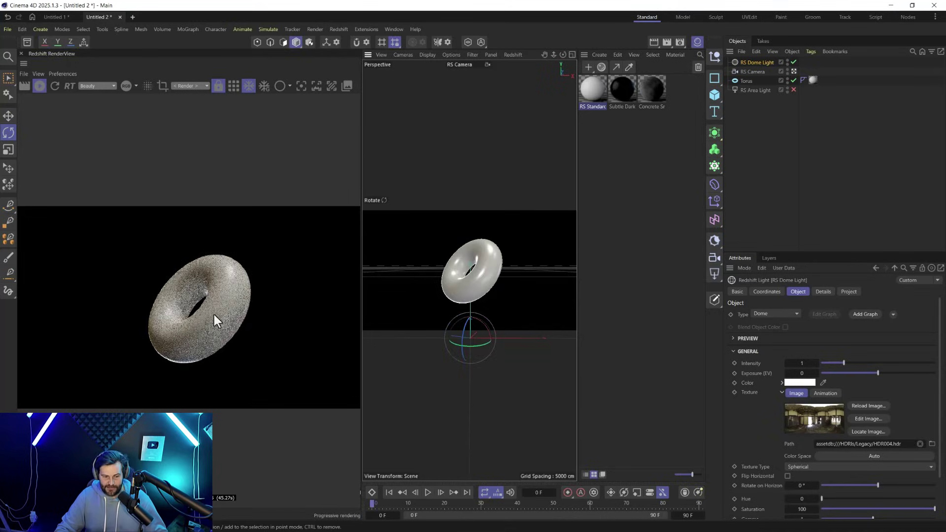
key("a")
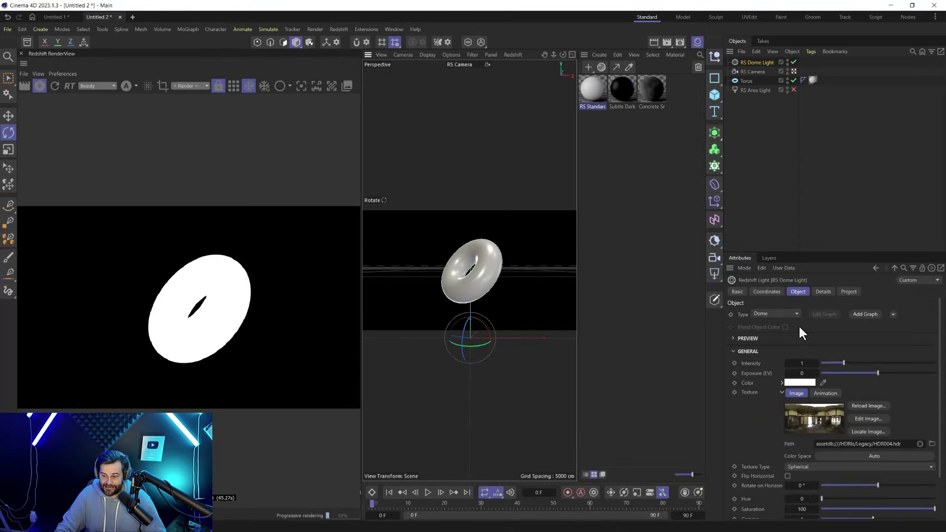
Step: Set the dome light's Rotate on Horizon to 69.39° while comparing against the RS Camera background settings
left_click(753, 73)
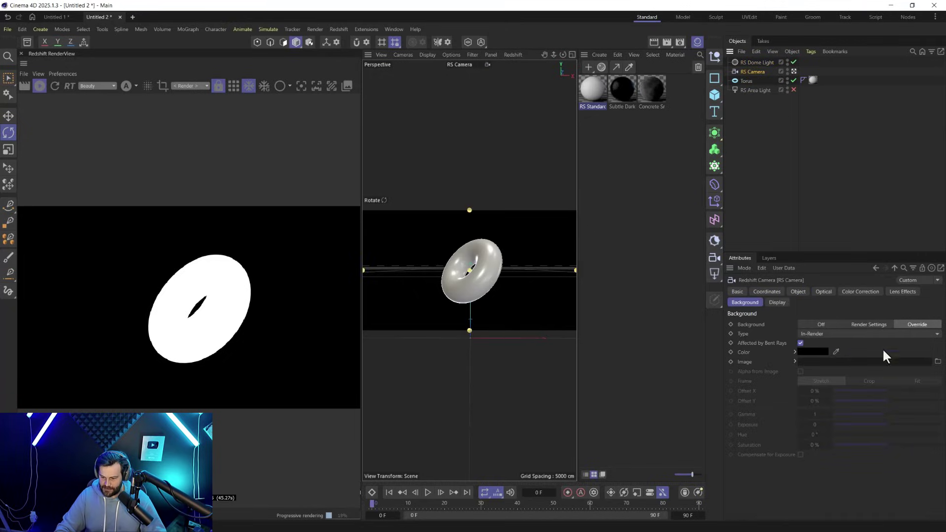
left_click(850, 362)
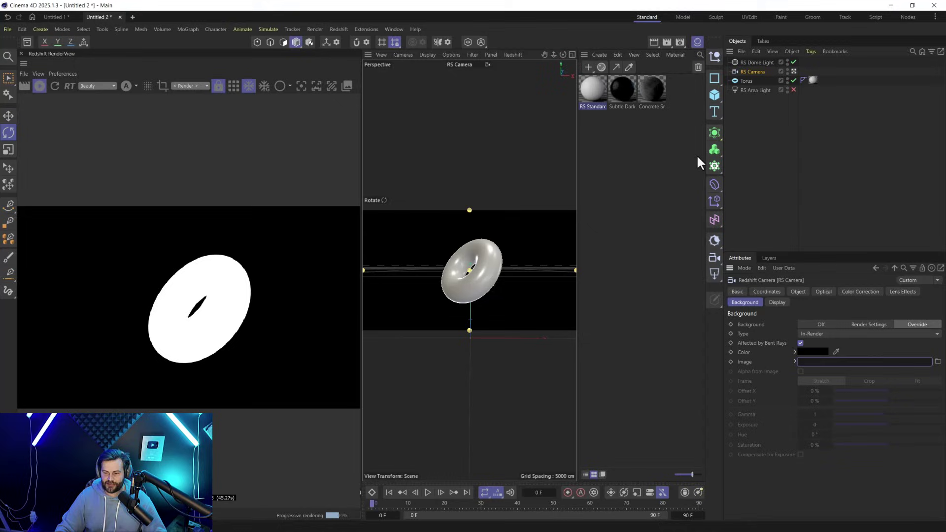
left_click(760, 62)
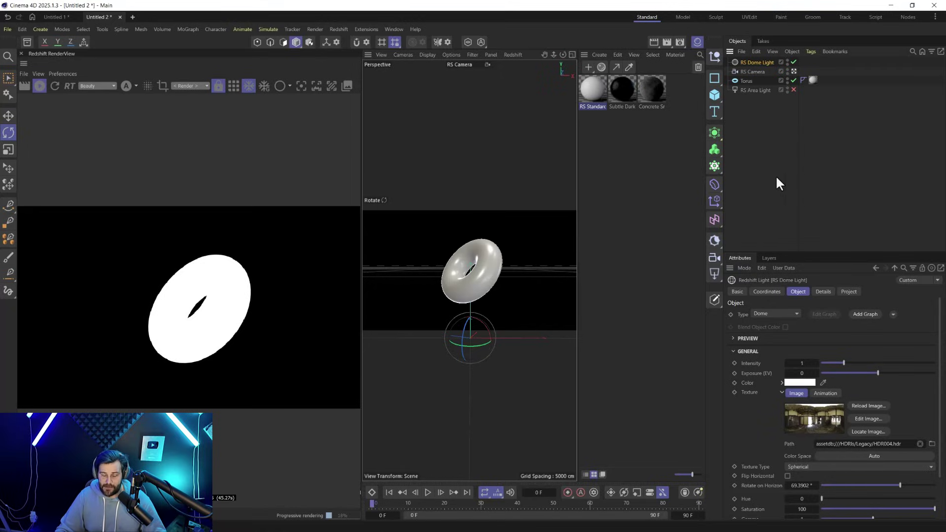
left_click(749, 71)
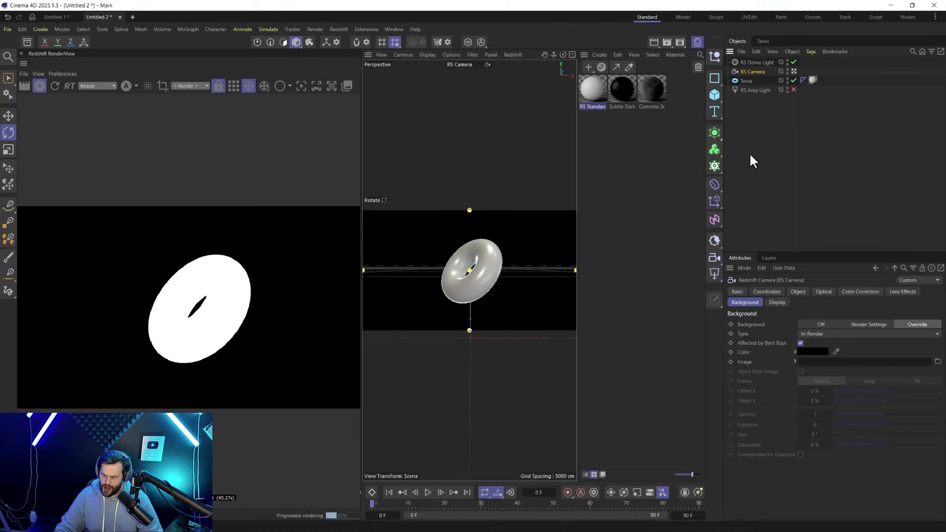
left_click(755, 62)
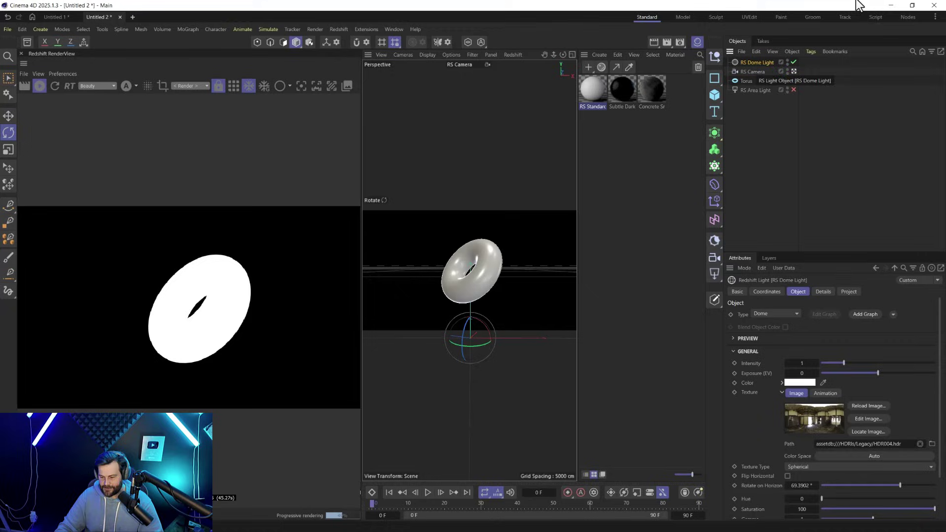
left_click(754, 72)
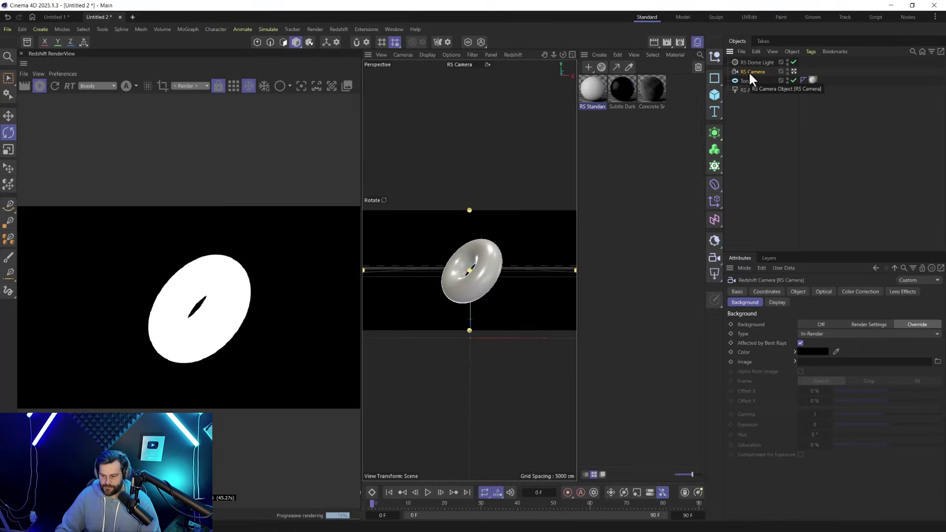
Step: Try the Render Settings and Off background modes, return to RGB view, then set Override
left_click(851, 326)
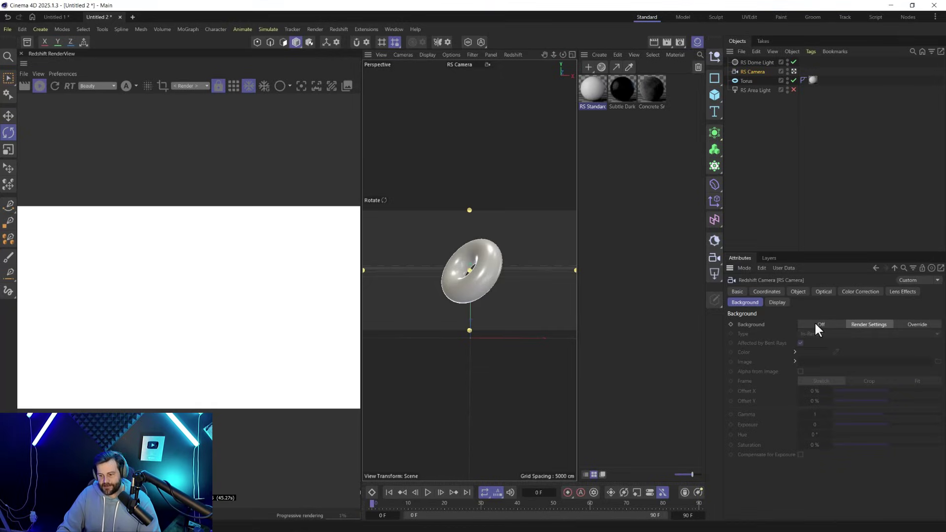
left_click(816, 324)
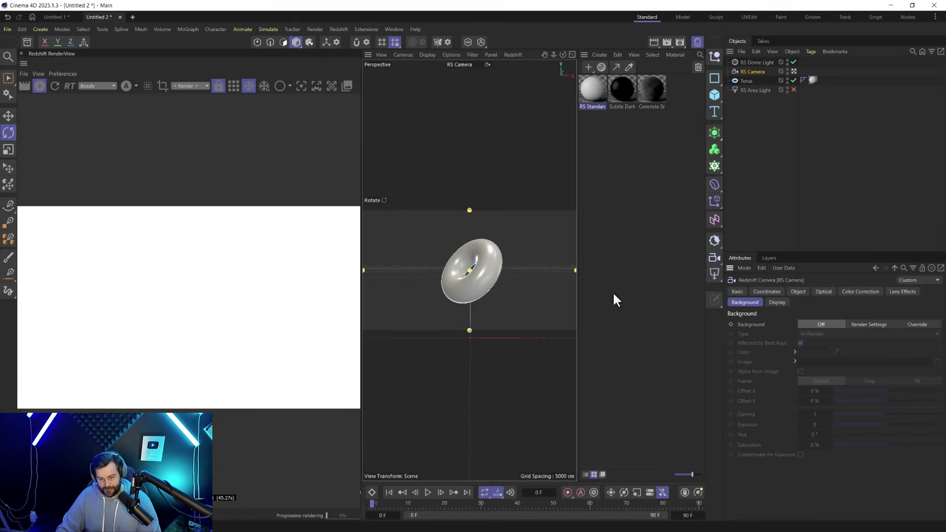
left_click(126, 86)
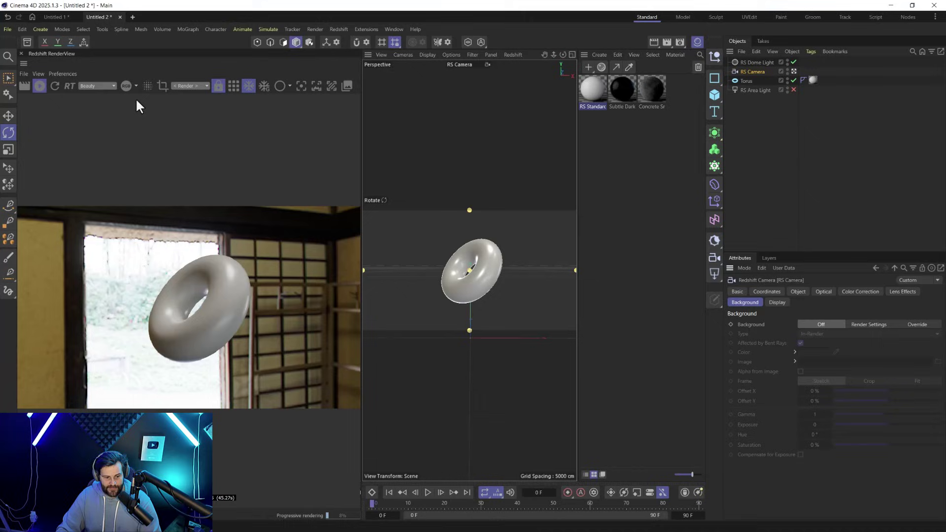
left_click(911, 324)
Step: Try Pre-Composite and Post-Composite background types, settling on In-Render
left_click(833, 334)
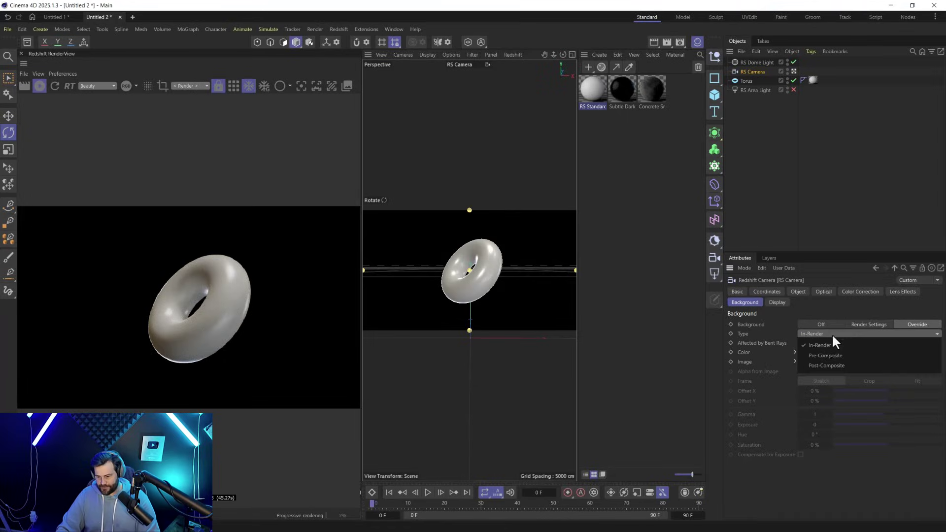
left_click(830, 356)
left_click(844, 334)
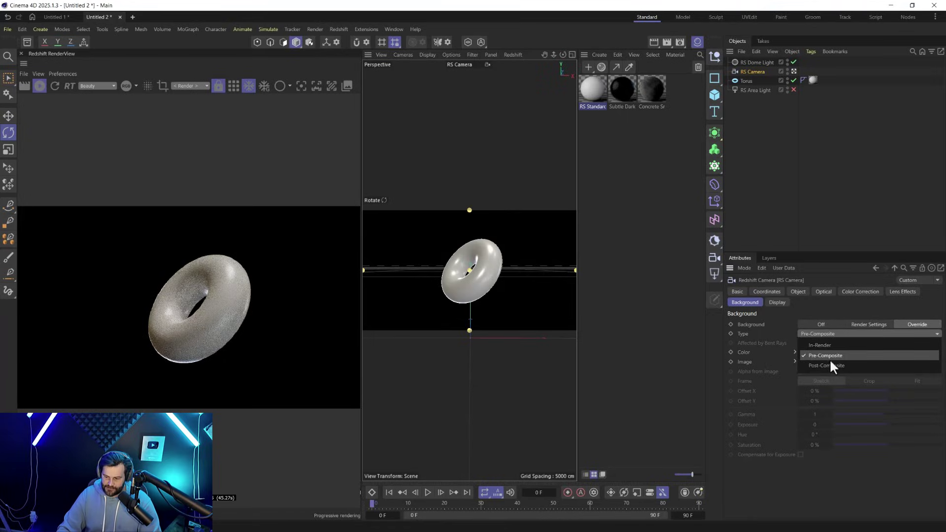
left_click(832, 365)
left_click(820, 335)
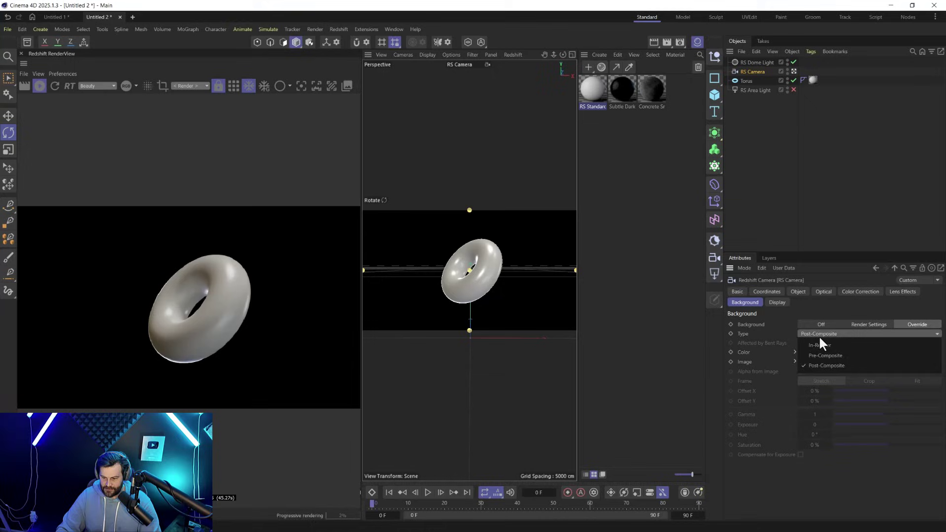
left_click(821, 343)
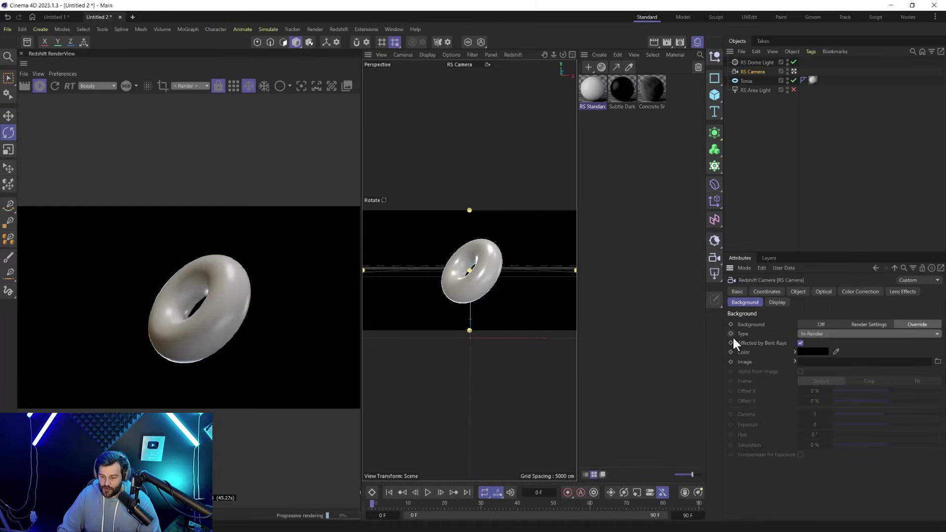
Step: Open the Help page for the Background parameter and move it into view
right_click(748, 325)
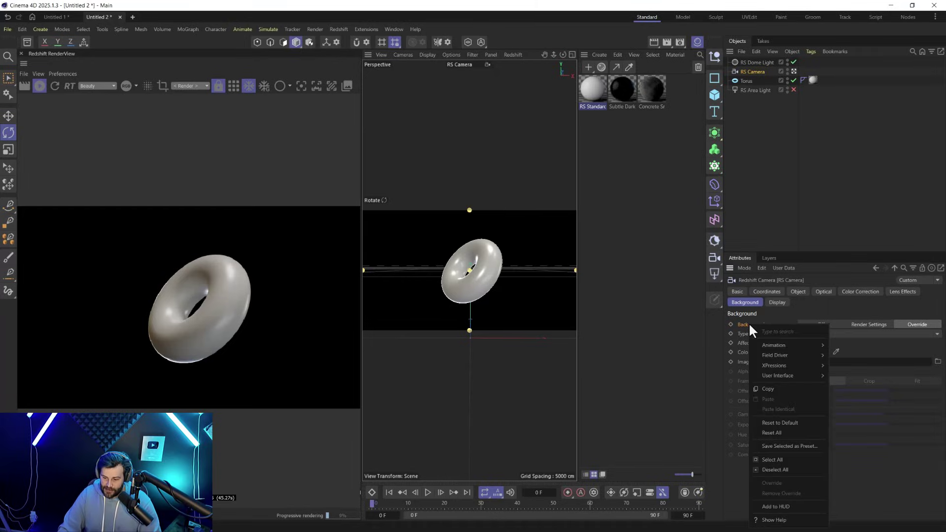
left_click(771, 521)
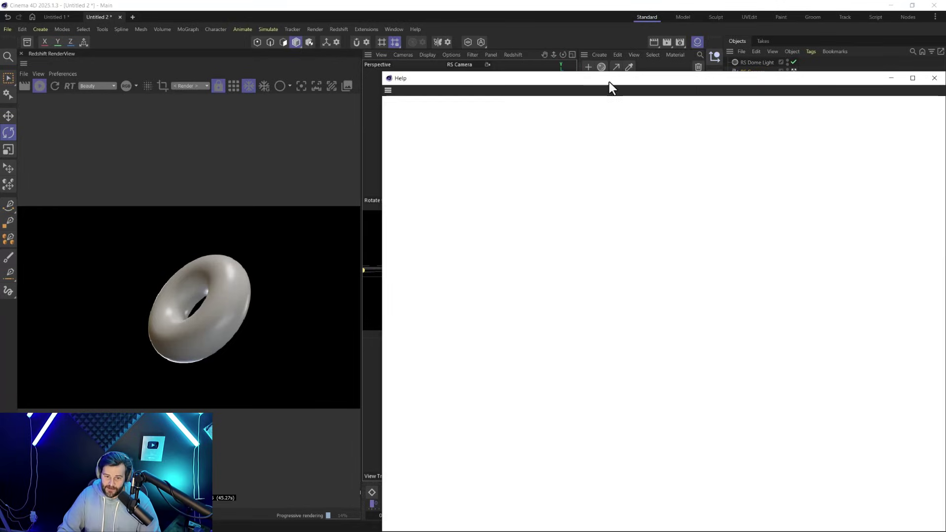
left_click_drag(609, 82, 417, 73)
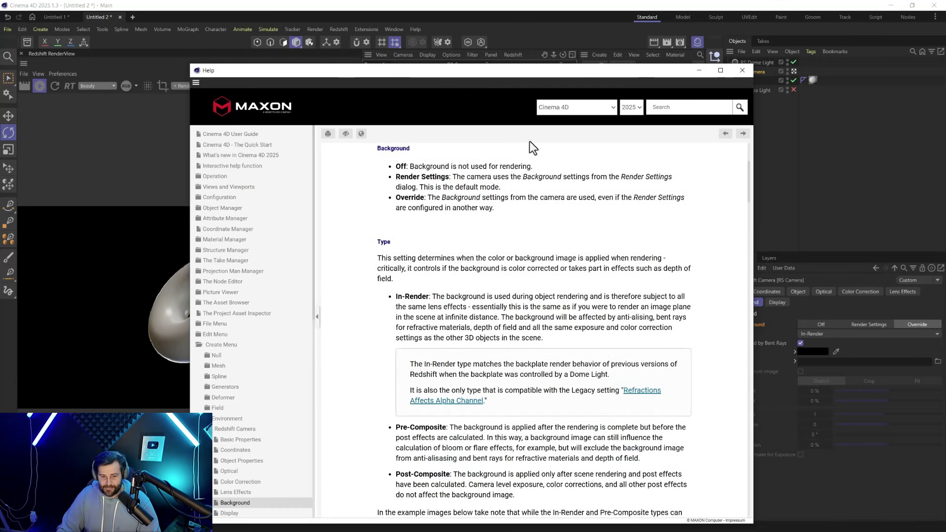
Step: Read the Off and Override mode descriptions in the Background help, highlighting them
left_click_drag(451, 166, 520, 167)
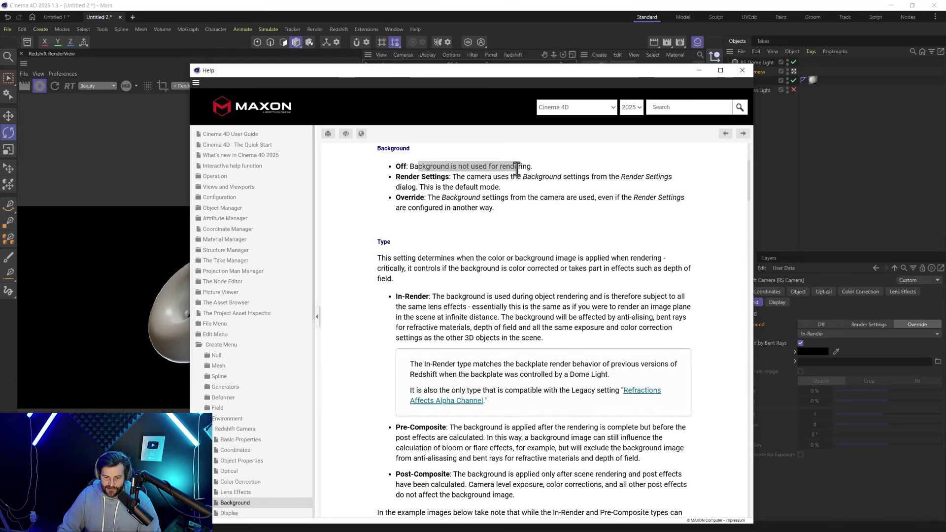
left_click(435, 170)
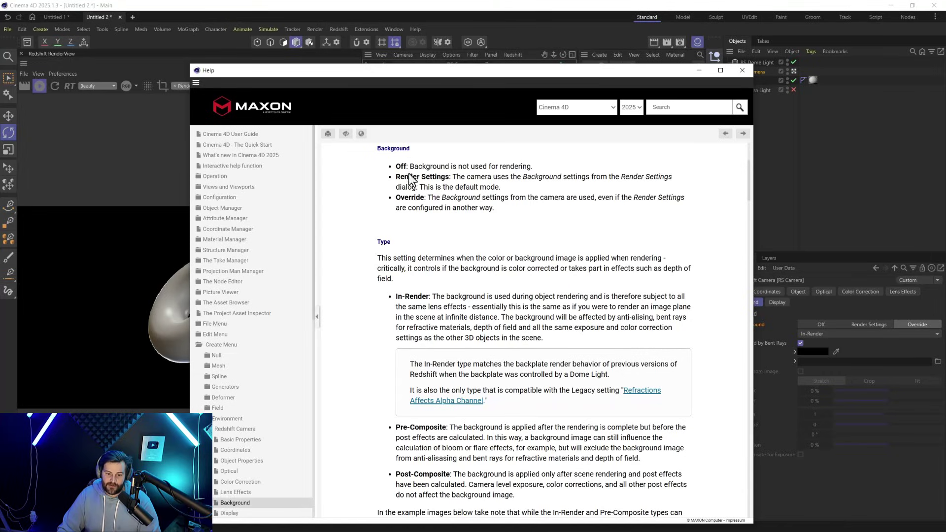
left_click_drag(414, 167, 548, 168)
left_click(542, 181)
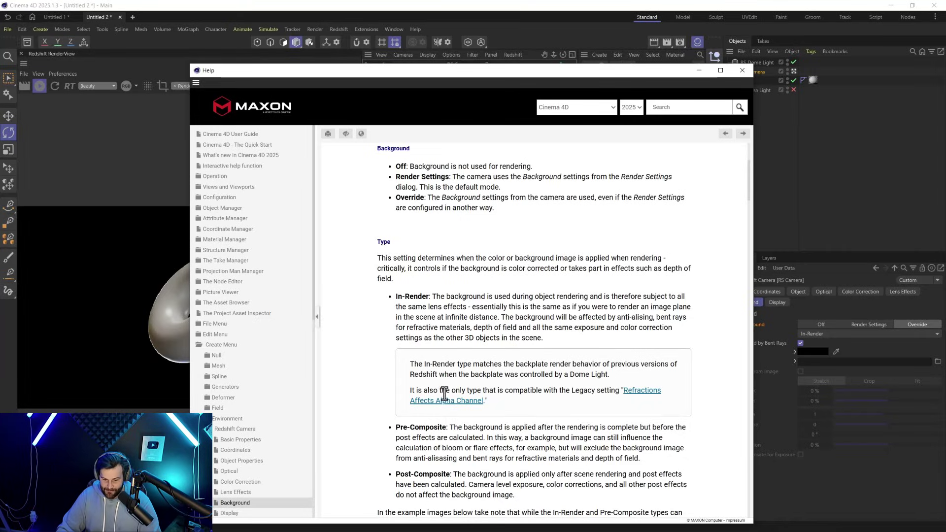
left_click_drag(427, 198, 541, 198)
left_click_drag(479, 193, 658, 196)
left_click(585, 217)
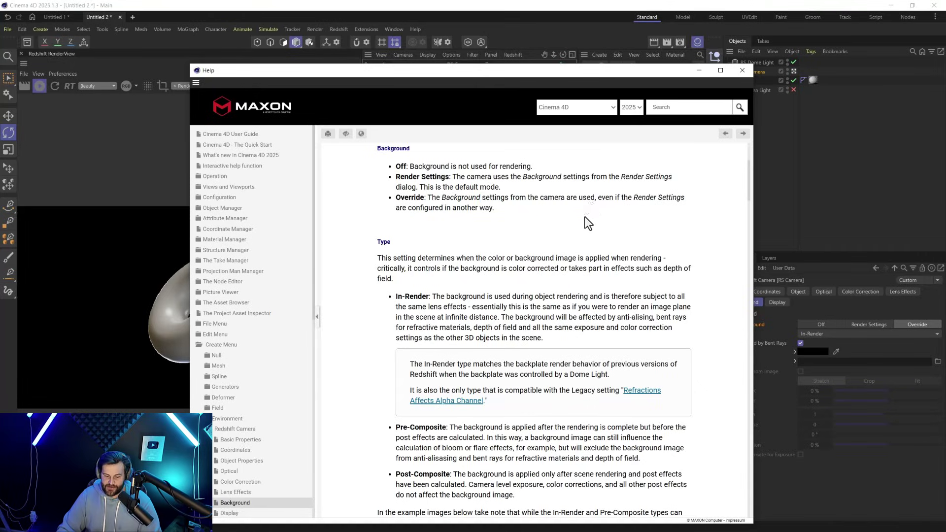
Step: Scroll through the rest of the Background documentation, then close the Help window
scroll(584, 217, "down", 3)
scroll(571, 253, "down", 9)
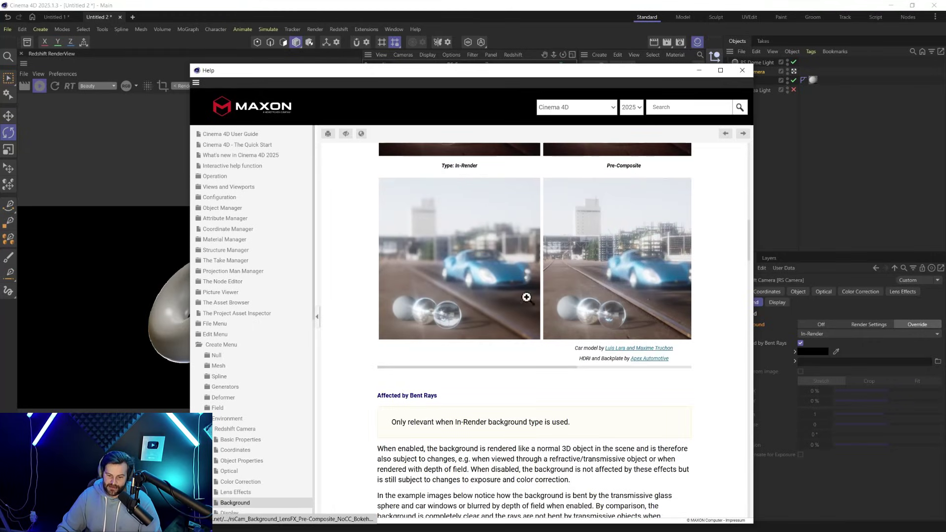
scroll(523, 337, "down", 4)
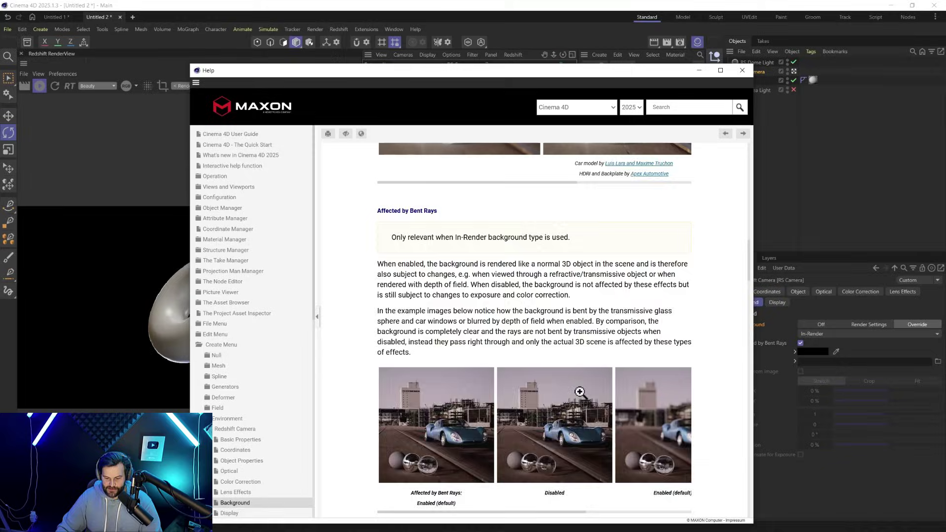
scroll(585, 403, "down", 6)
scroll(741, 144, "up", 3)
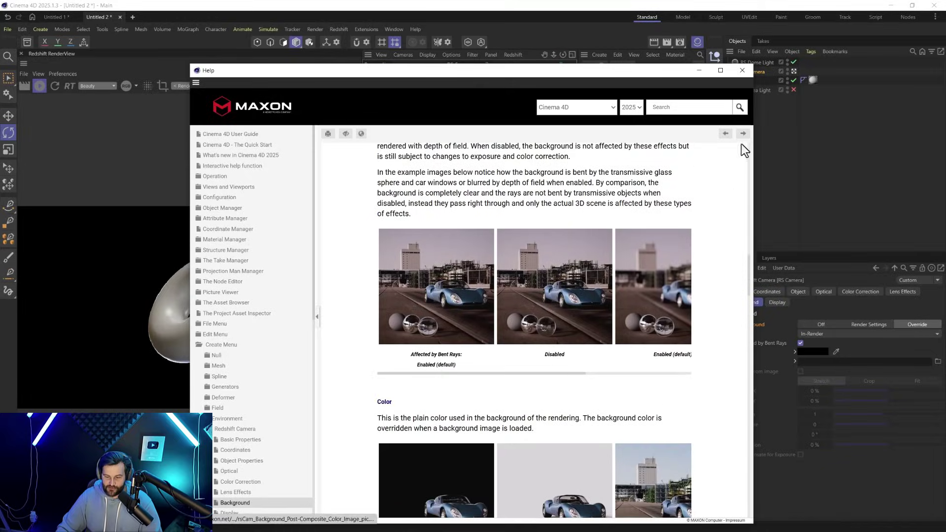
left_click(740, 72)
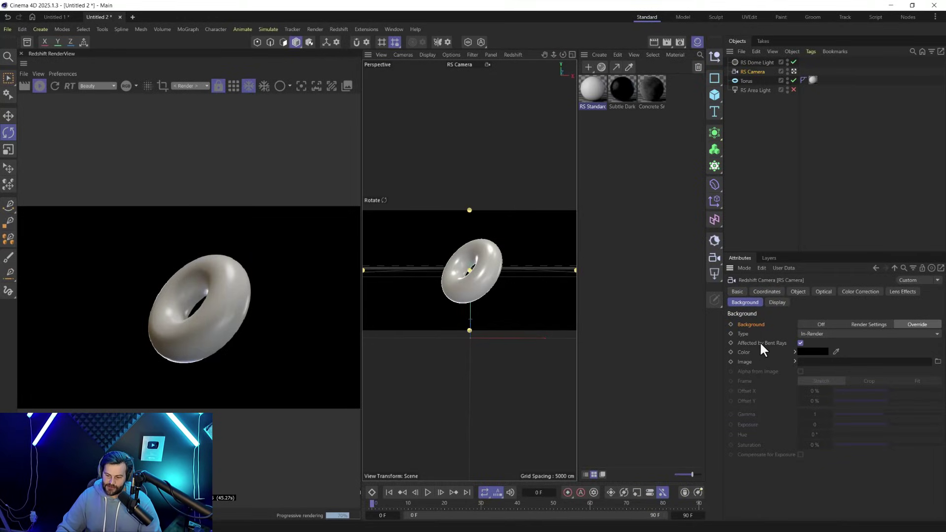